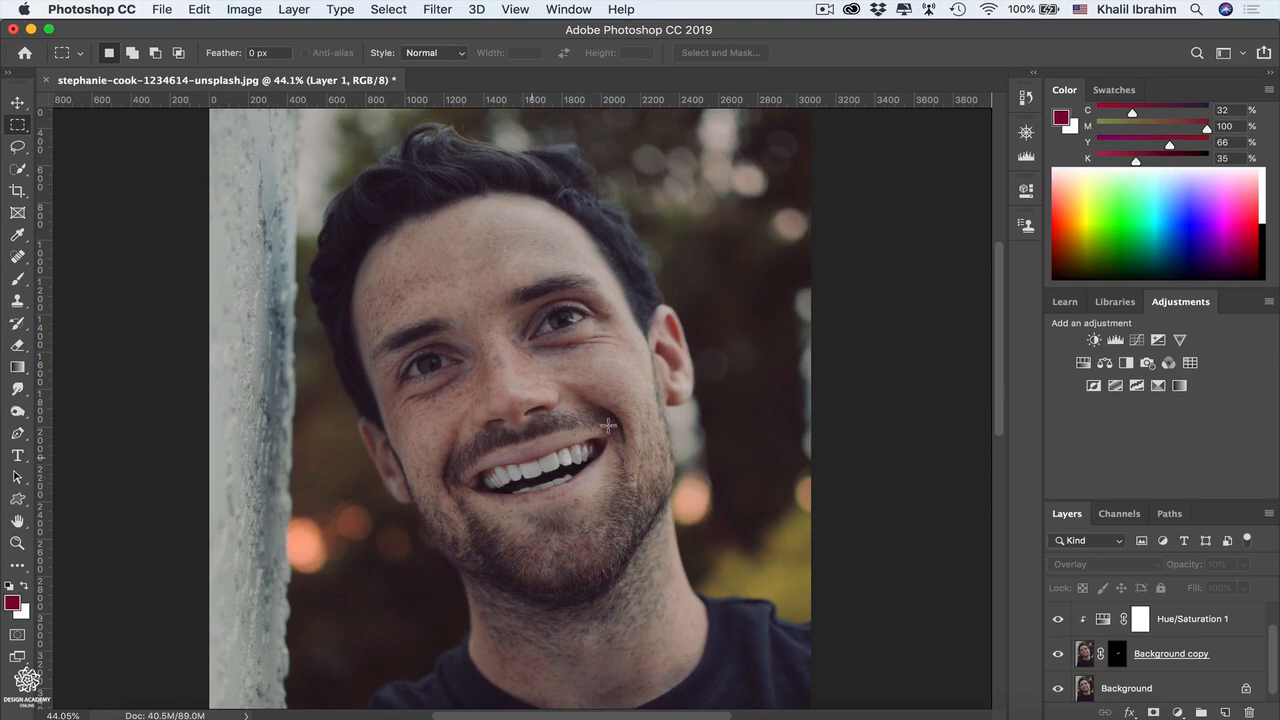
# Step: Delete Layer 1, the Hue/Saturation 1 adjustment and the Background copy, keeping only the Background layer
pyautogui.click(1143, 642)
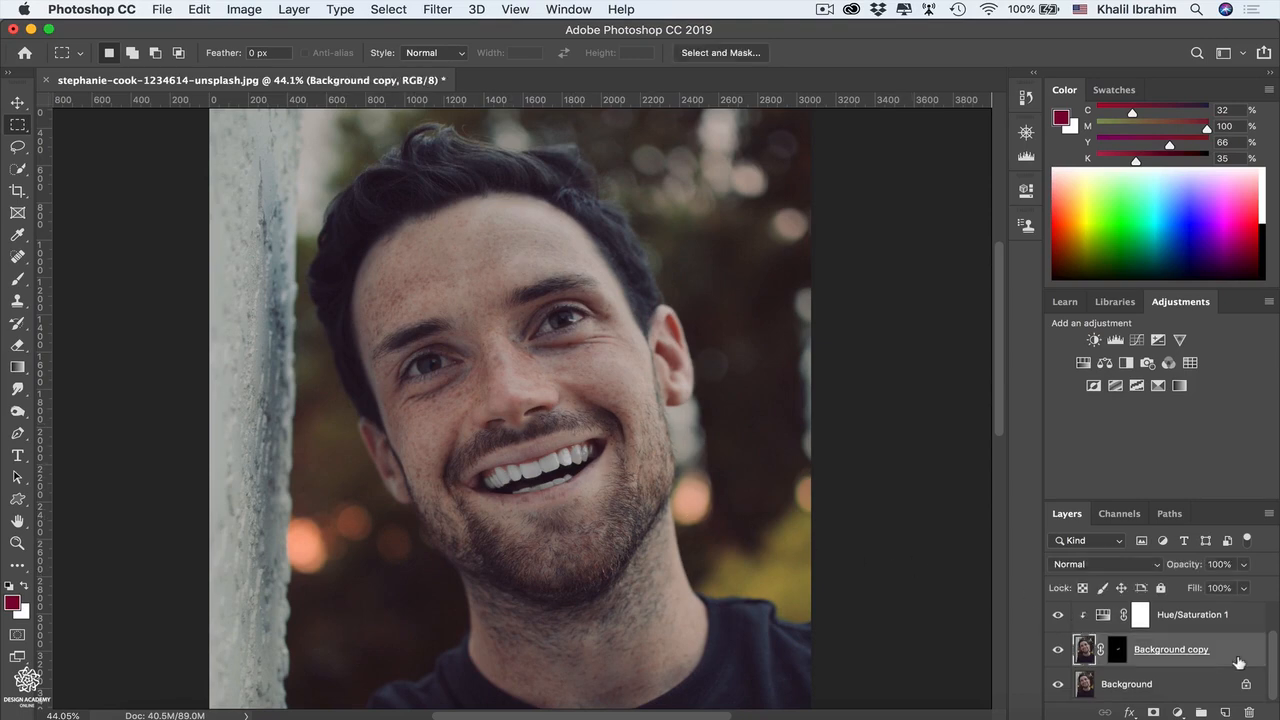
pyautogui.keyDown('shift'); pyautogui.click(1242, 627); pyautogui.keyUp('shift')
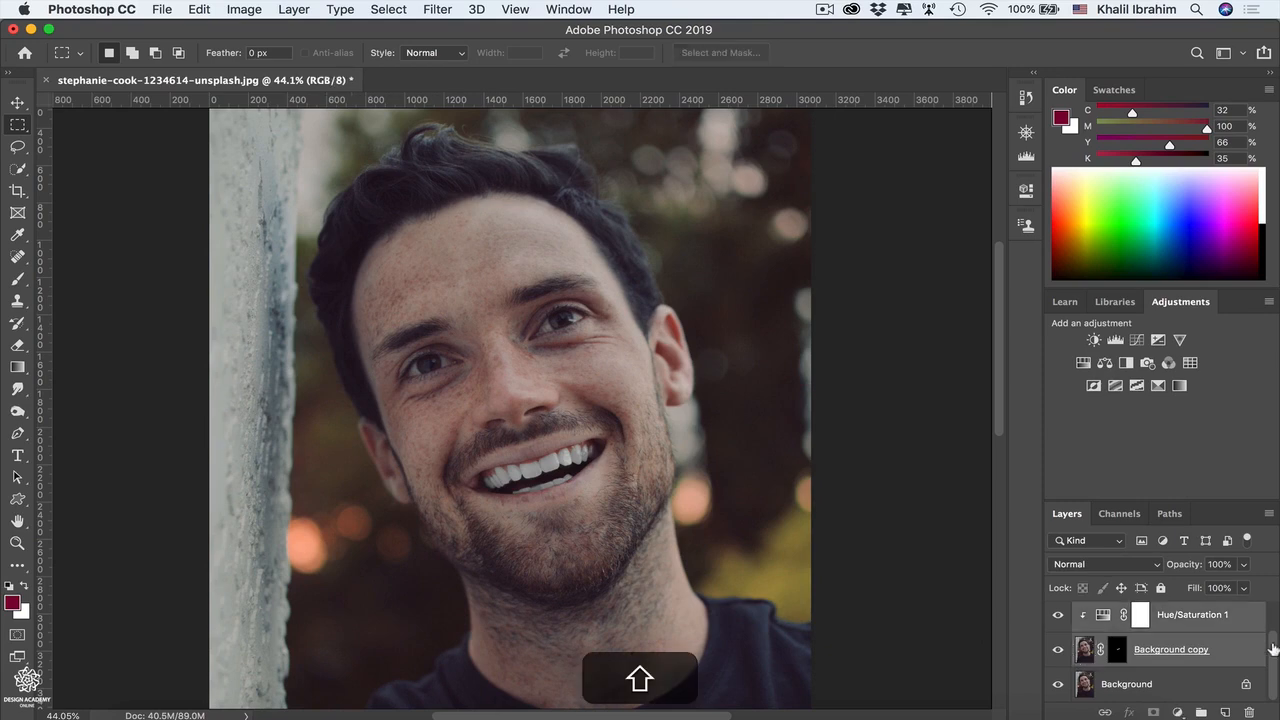
pyautogui.scroll(1, 1275, 660)
pyautogui.keyDown('shift'); pyautogui.click(1243, 628); pyautogui.keyUp('shift')
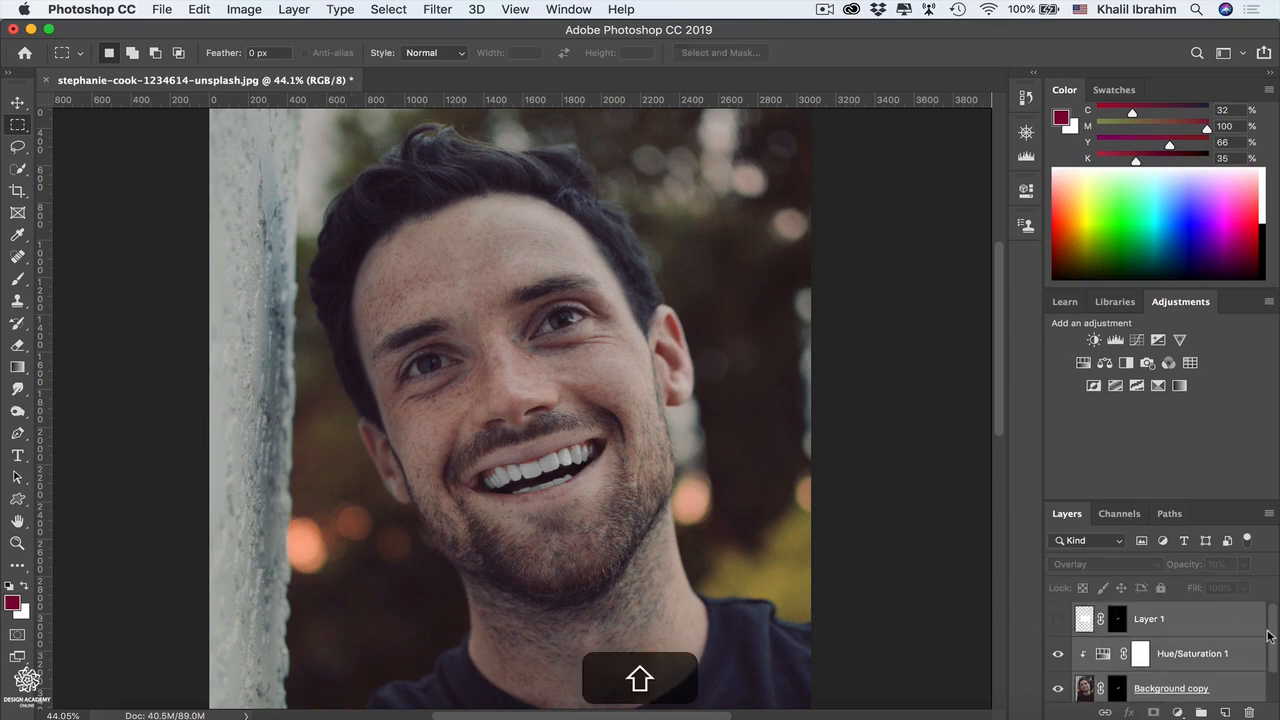
pyautogui.press('BackSpace')
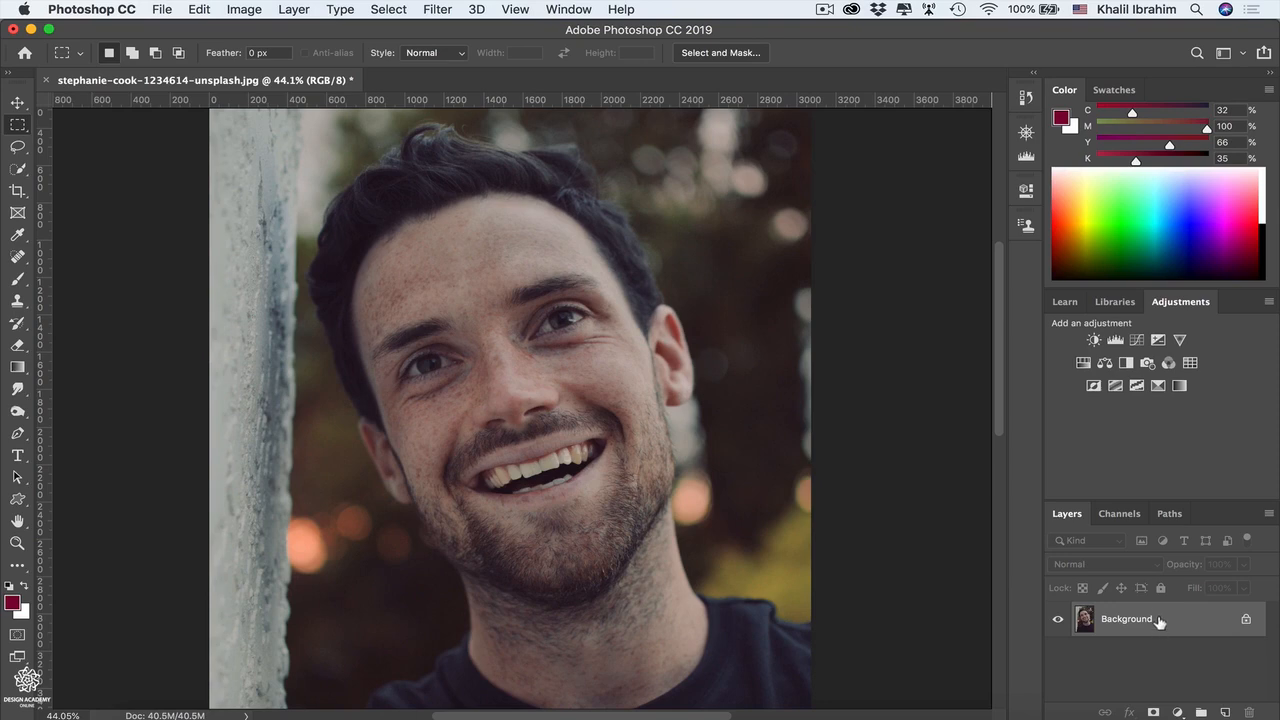
# Step: Convert the Background layer to a smart object and open the Liquify filter on it
pyautogui.rightClick(1173, 622)
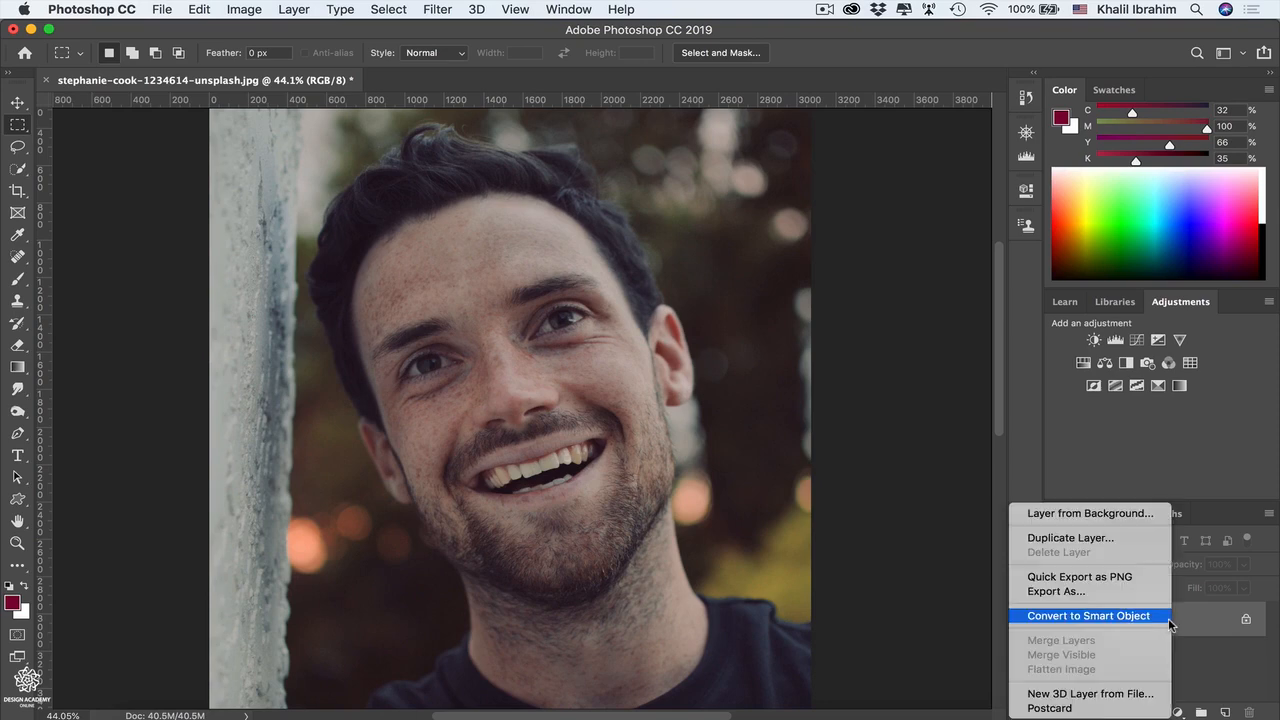
pyautogui.click(1168, 617)
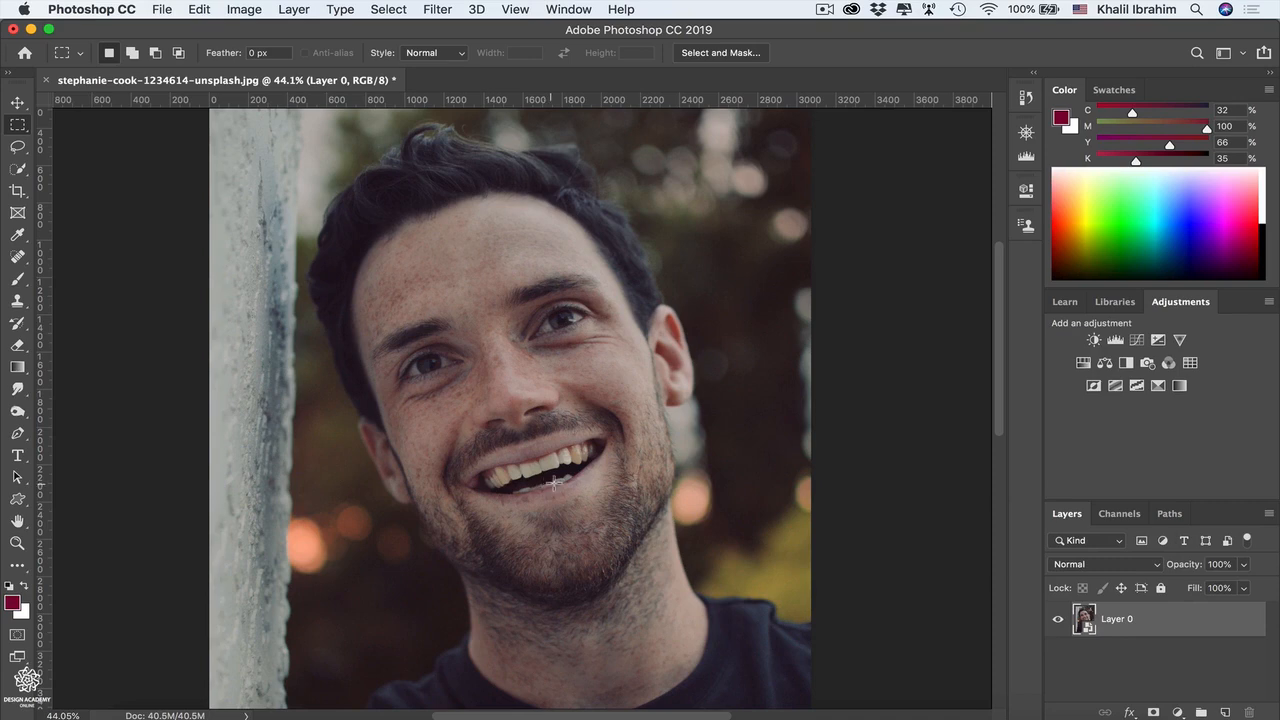
pyautogui.click(437, 10)
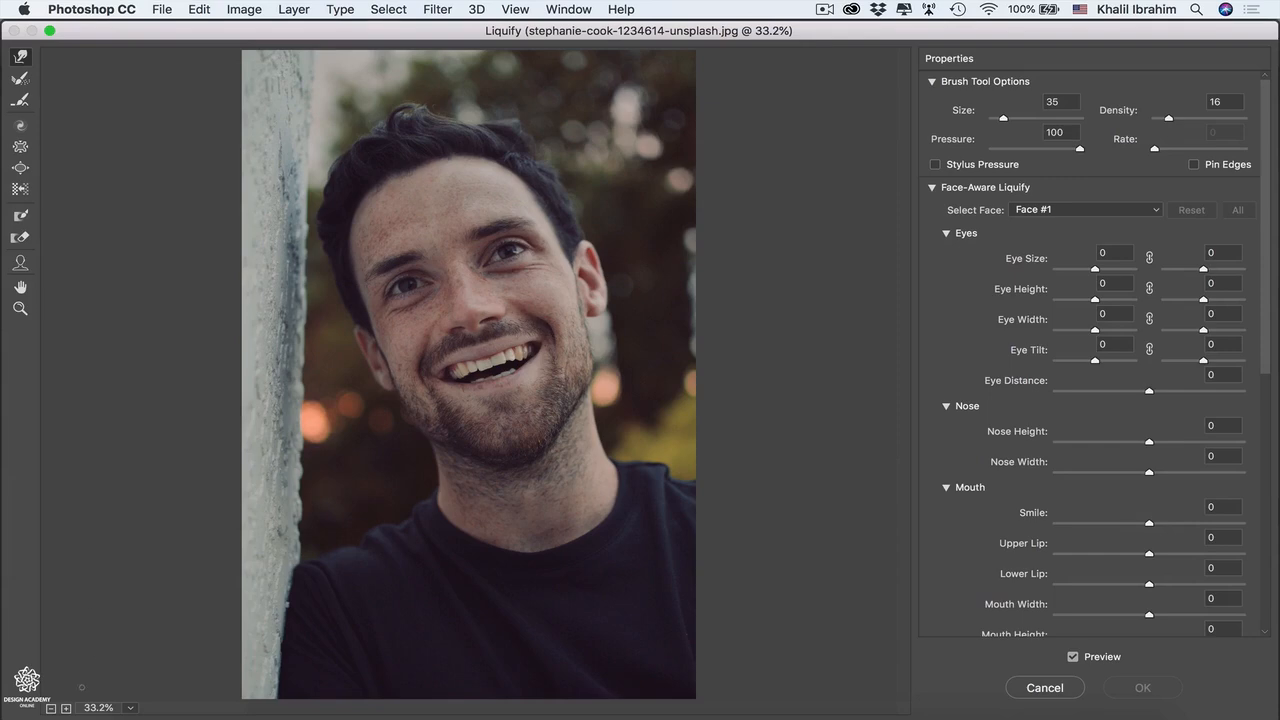
# Step: Even out the shape of the upper teeth with small Forward Warp strokes and apply the Liquify filter
pyautogui.click(66, 708)
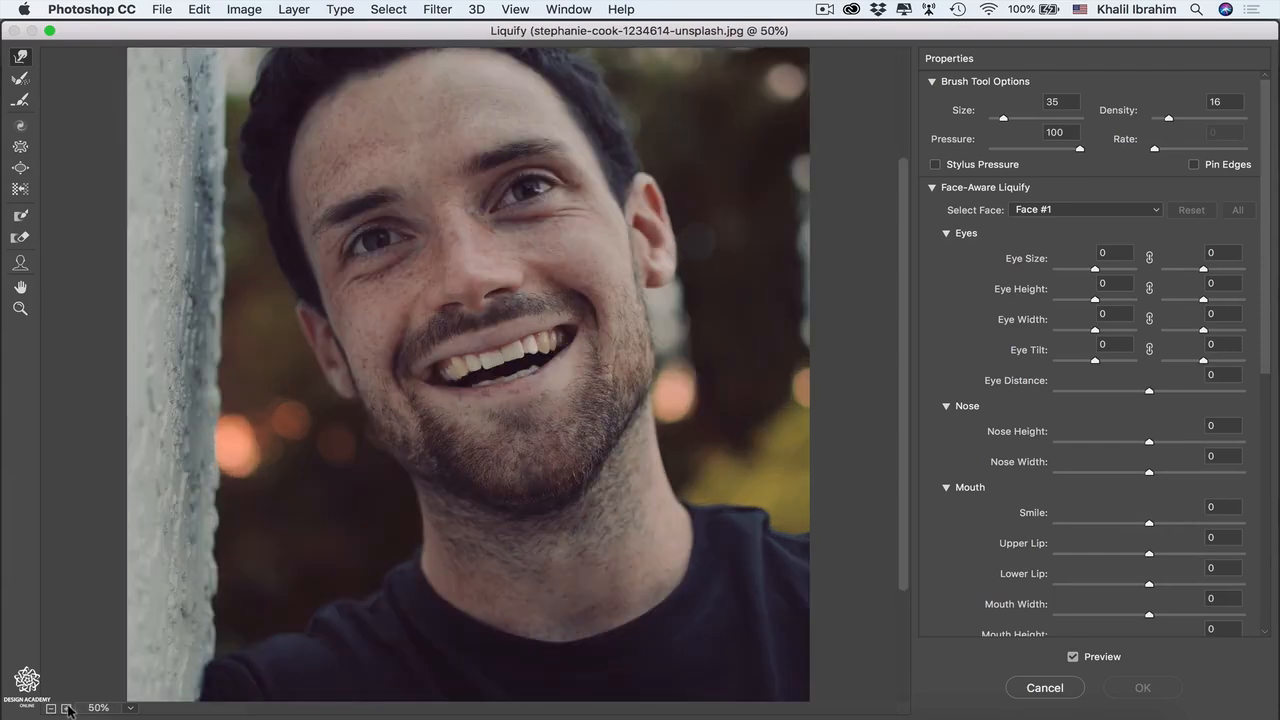
pyautogui.click(66, 708)
pyautogui.click(66, 708)
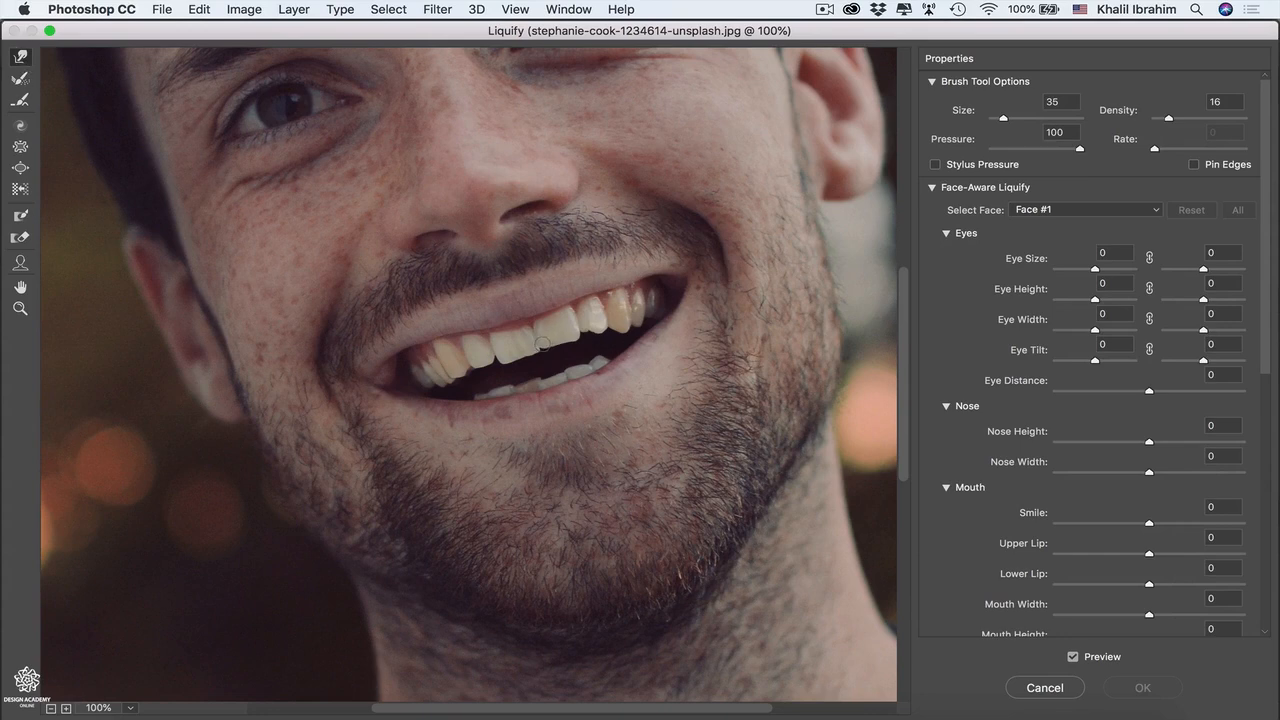
pyautogui.press(']')
pyautogui.press(']')
pyautogui.press(']')
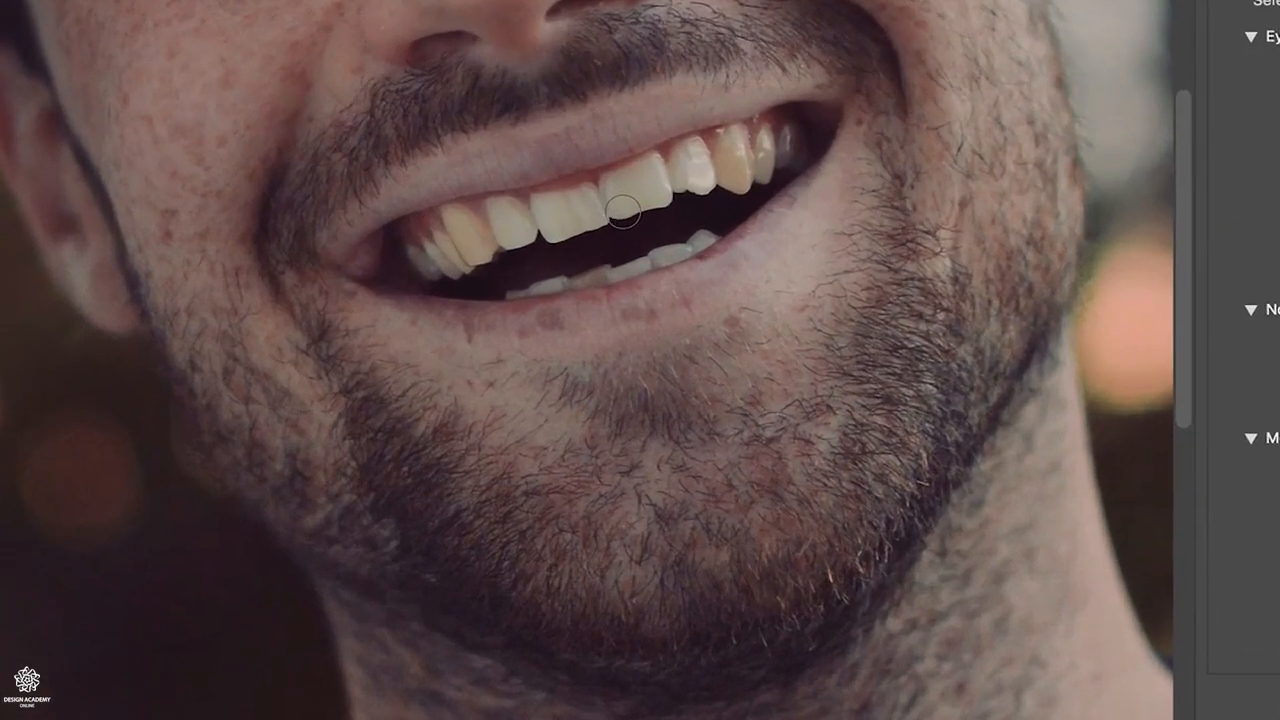
pyautogui.moveTo(622, 210); pyautogui.dragTo(655, 206)
pyautogui.press('super+z')
pyautogui.moveTo(582, 221)
pyautogui.mouseDown()
pyautogui.moveTo(601, 219)
pyautogui.moveTo(557, 238)
pyautogui.moveTo(568, 234)
pyautogui.mouseUp()
pyautogui.moveTo(696, 192)
pyautogui.mouseDown()
pyautogui.moveTo(683, 187)
pyautogui.moveTo(701, 188)
pyautogui.mouseUp()
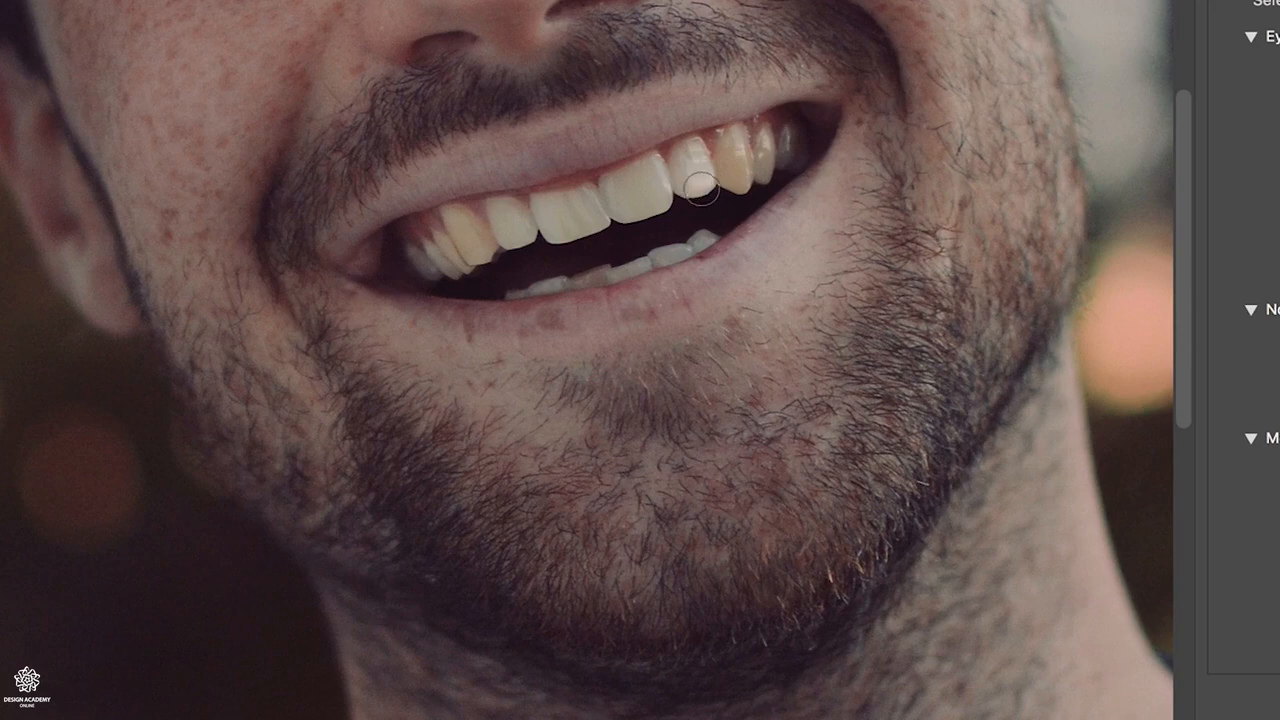
pyautogui.moveTo(512, 240); pyautogui.dragTo(545, 262)
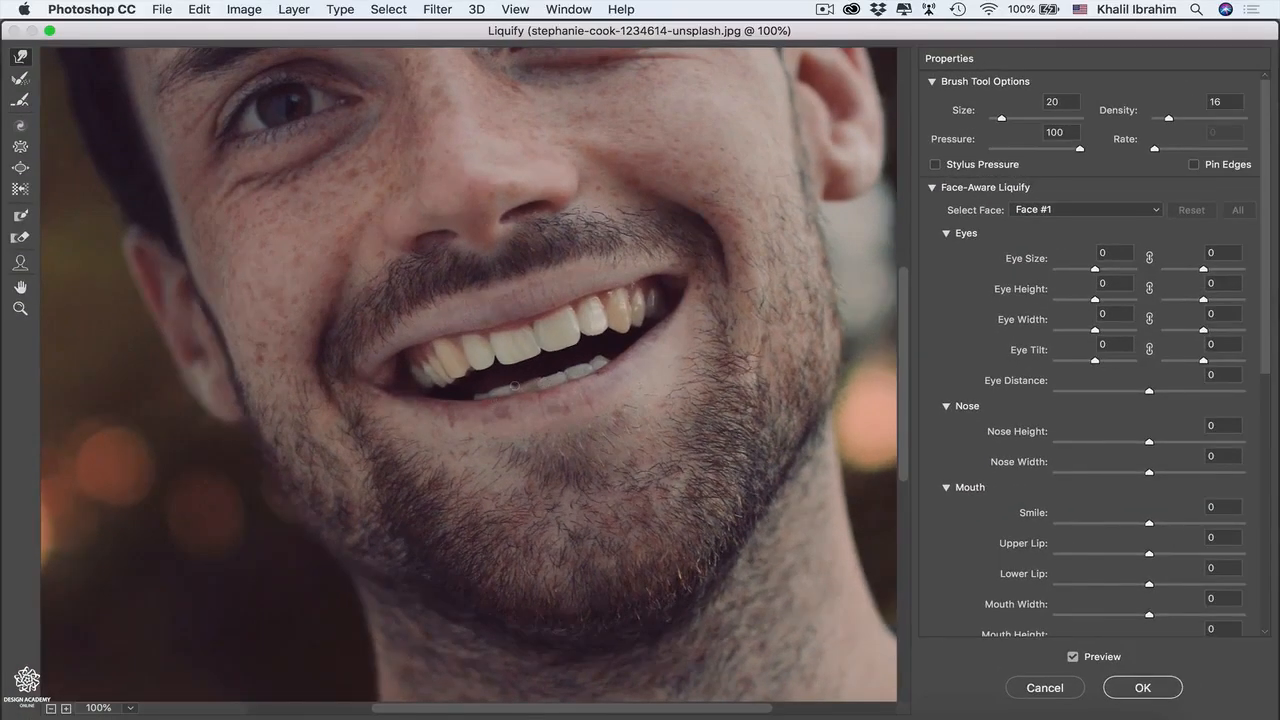
pyautogui.click(1142, 688)
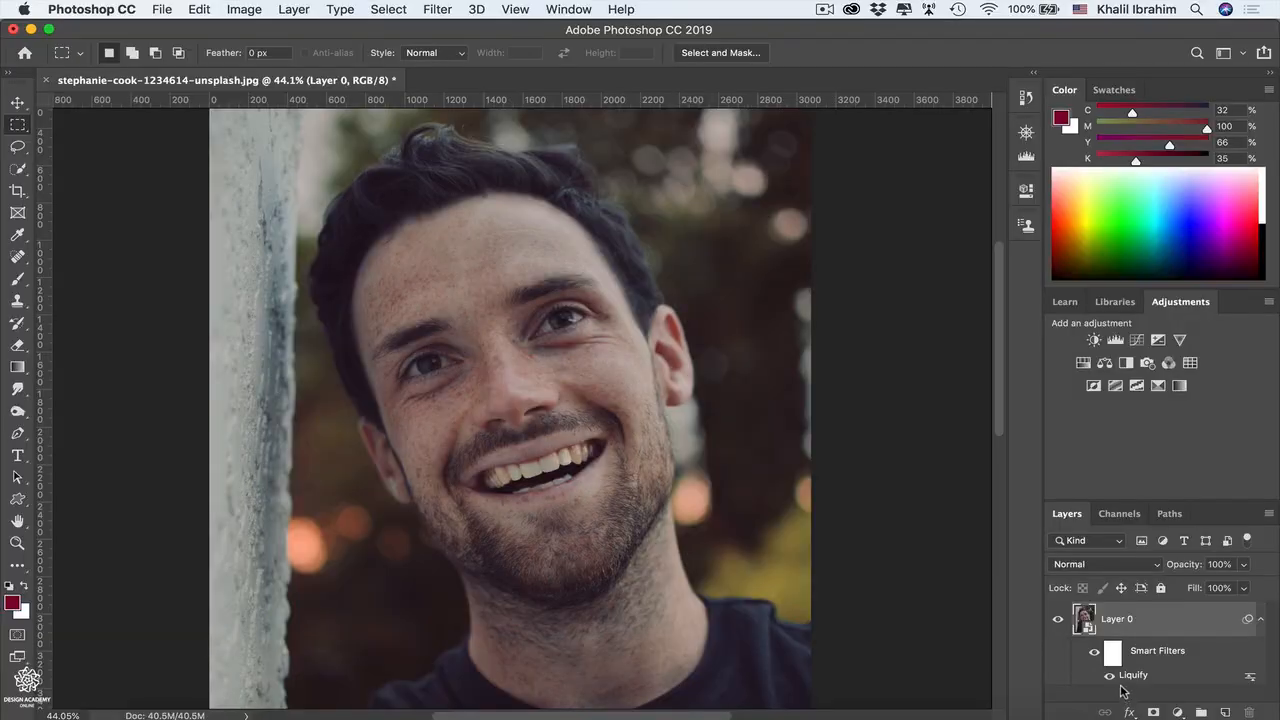
# Step: Duplicate the liquified Layer 0 and select the upper and lower teeth on the copy with the Quick Selection tool
pyautogui.press('super+z')
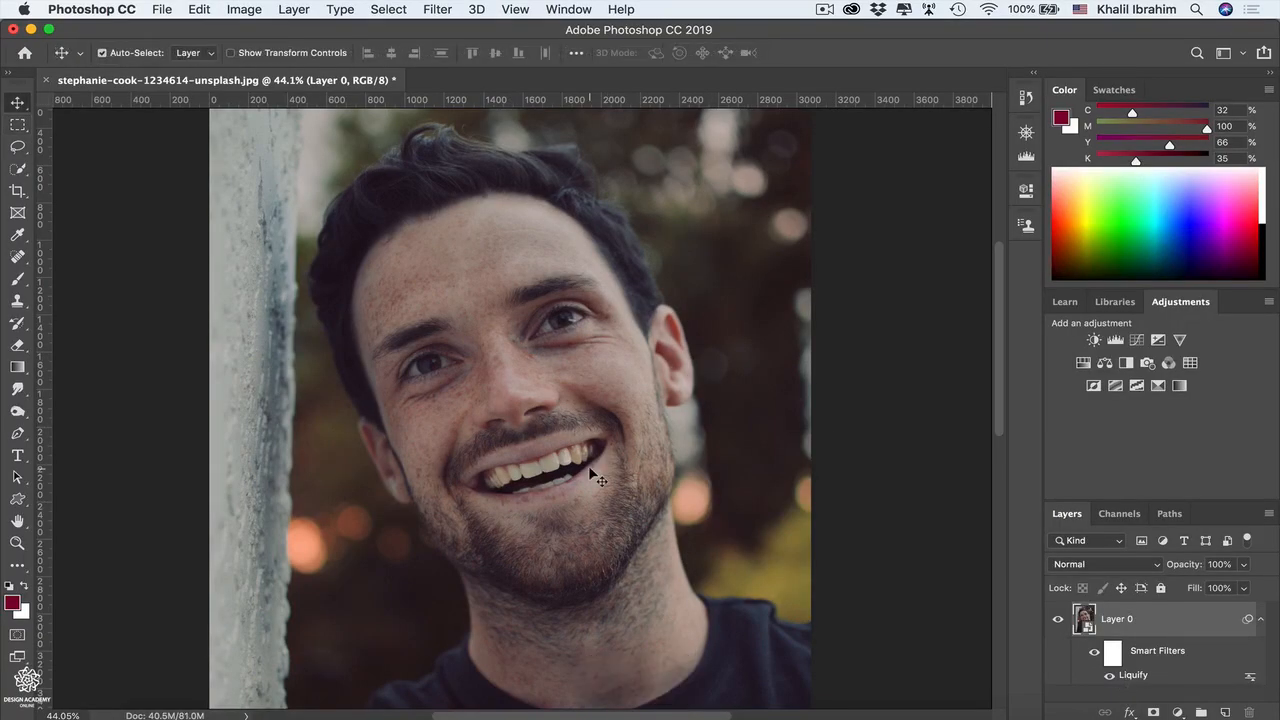
pyautogui.press('super+j')
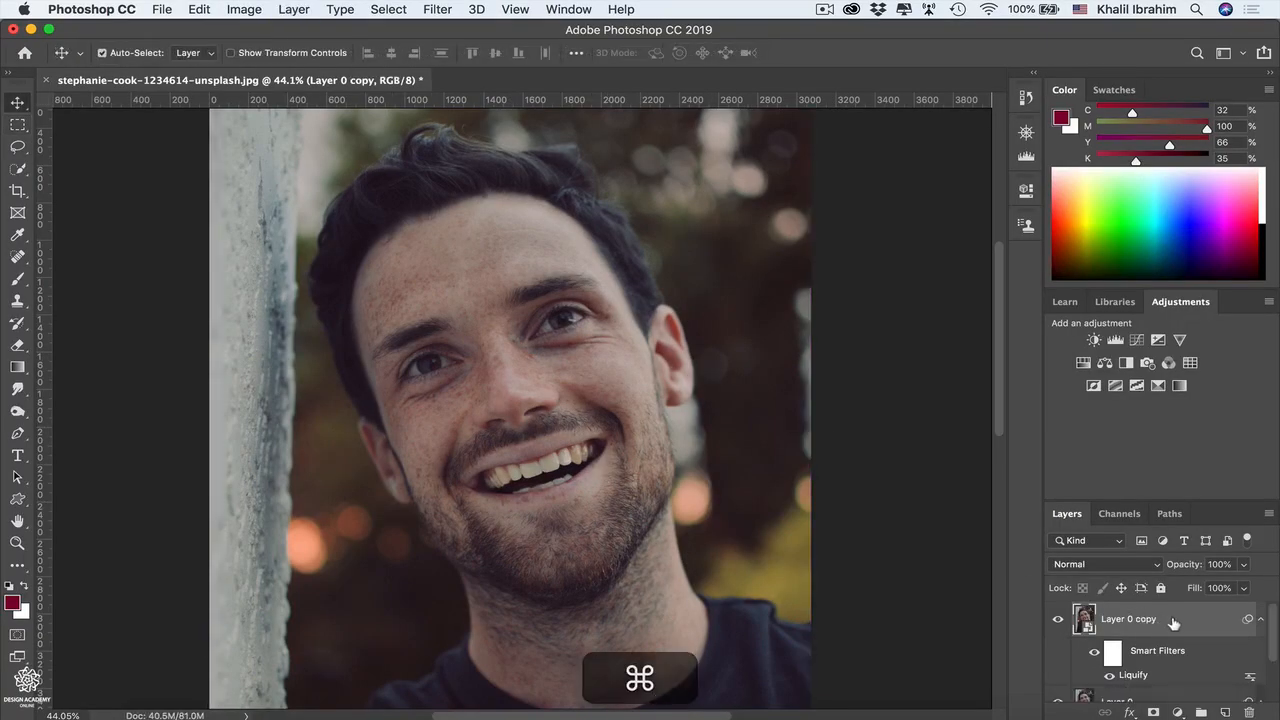
pyautogui.click(19, 169)
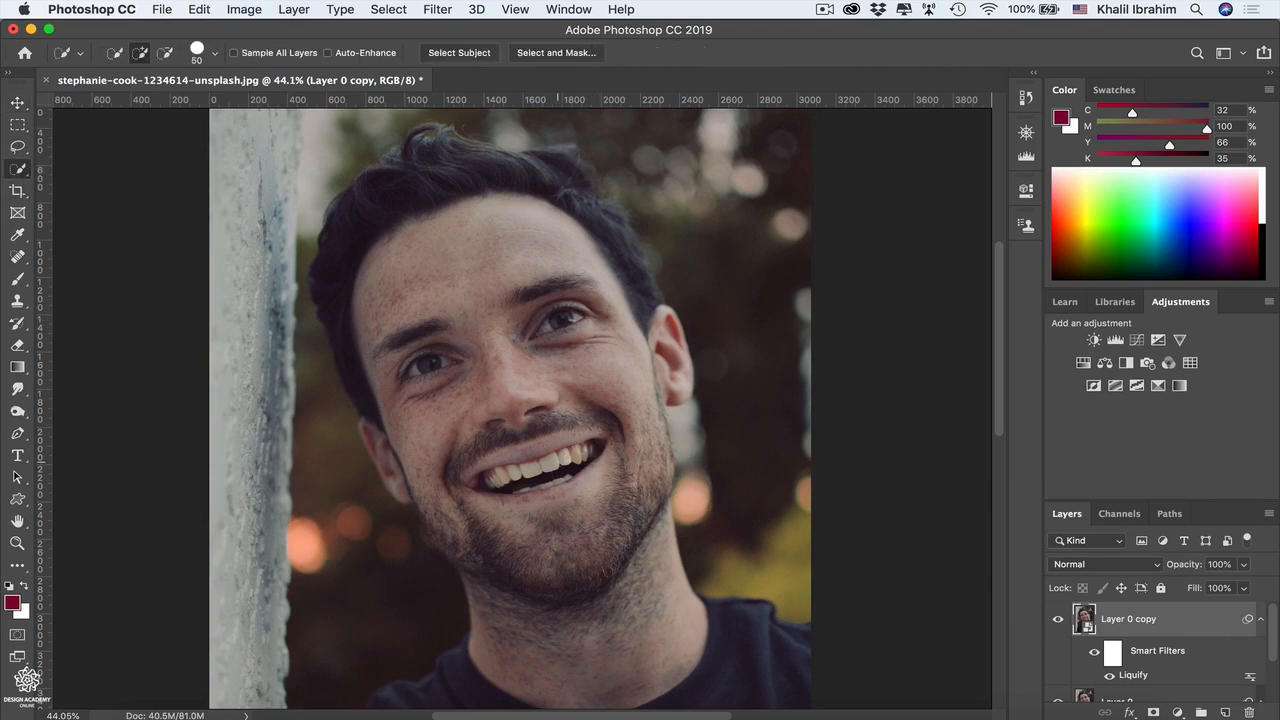
pyautogui.moveTo(522, 468); pyautogui.dragTo(591, 452)
pyautogui.click(516, 474)
pyautogui.click(491, 481)
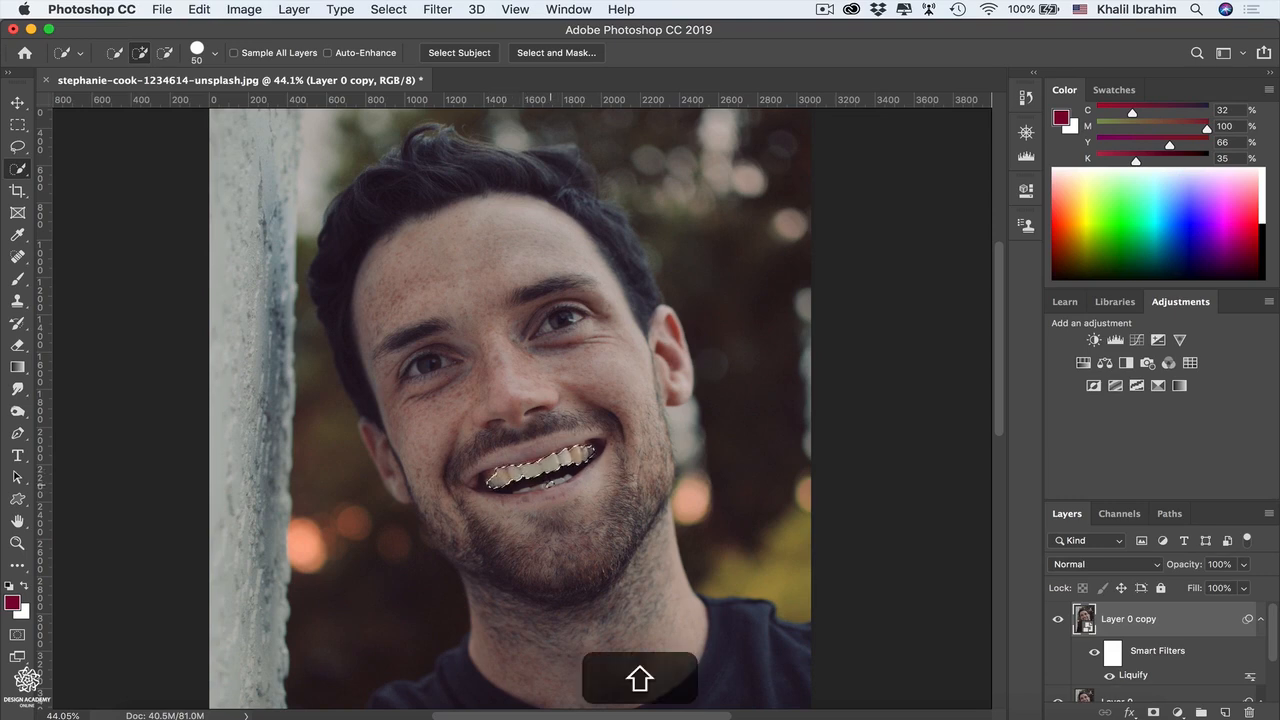
pyautogui.keyDown('shift'); pyautogui.click(550, 483); pyautogui.keyUp('shift')
pyautogui.keyDown('shift'); pyautogui.click(543, 487); pyautogui.keyUp('shift')
pyautogui.keyDown('shift'); pyautogui.click(536, 488); pyautogui.keyUp('shift')
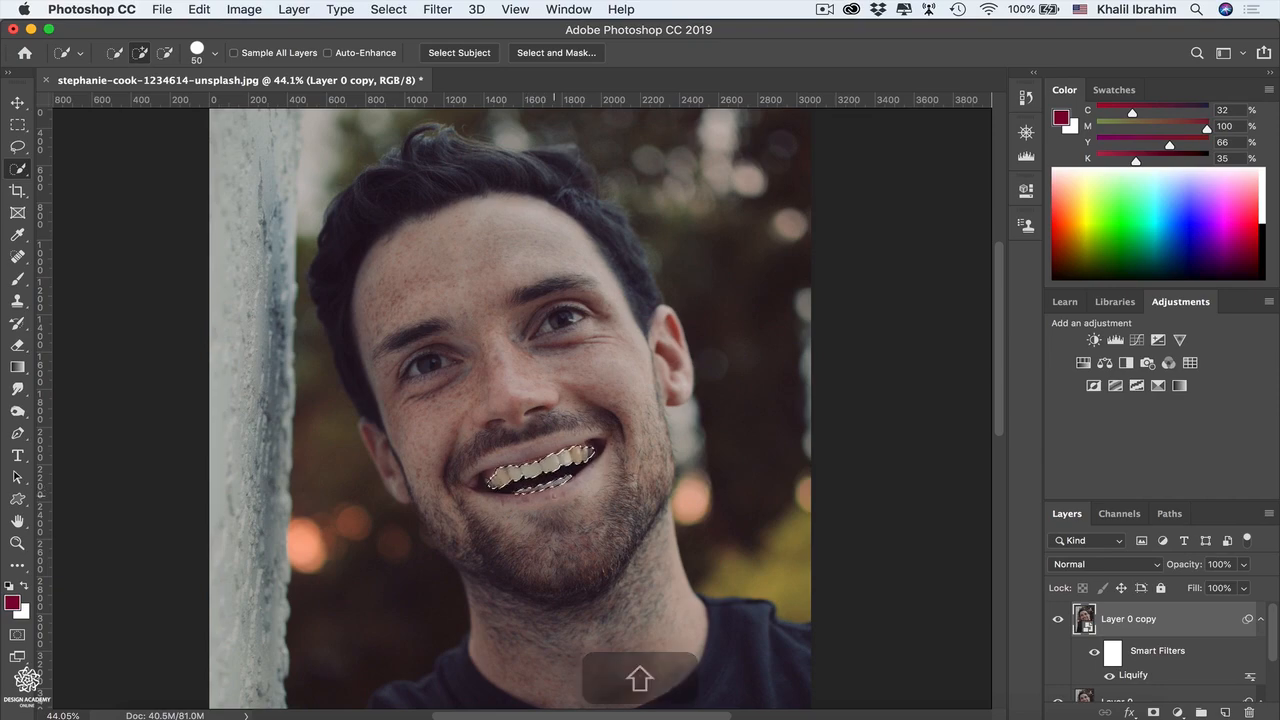
# Step: Add a layer mask to Layer 0 copy from the teeth selection
pyautogui.press('super+equal')
pyautogui.press('super+equal')
pyautogui.press('super+equal')
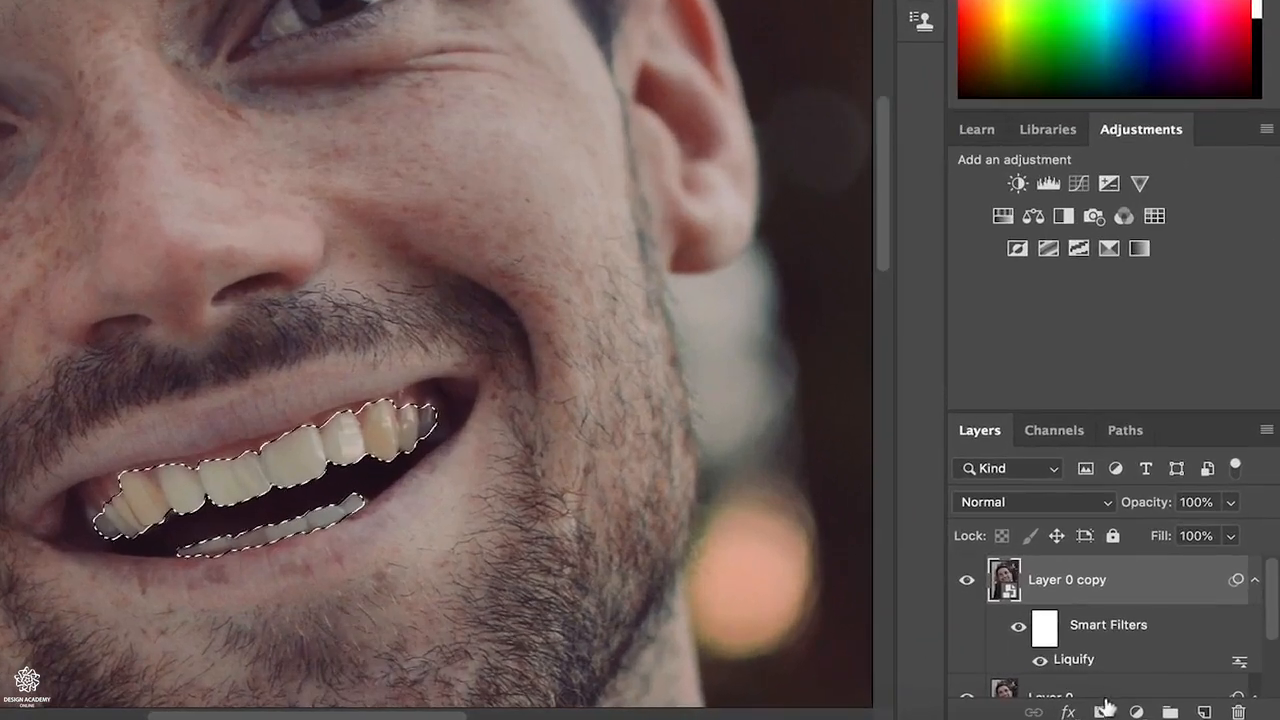
pyautogui.click(1132, 712)
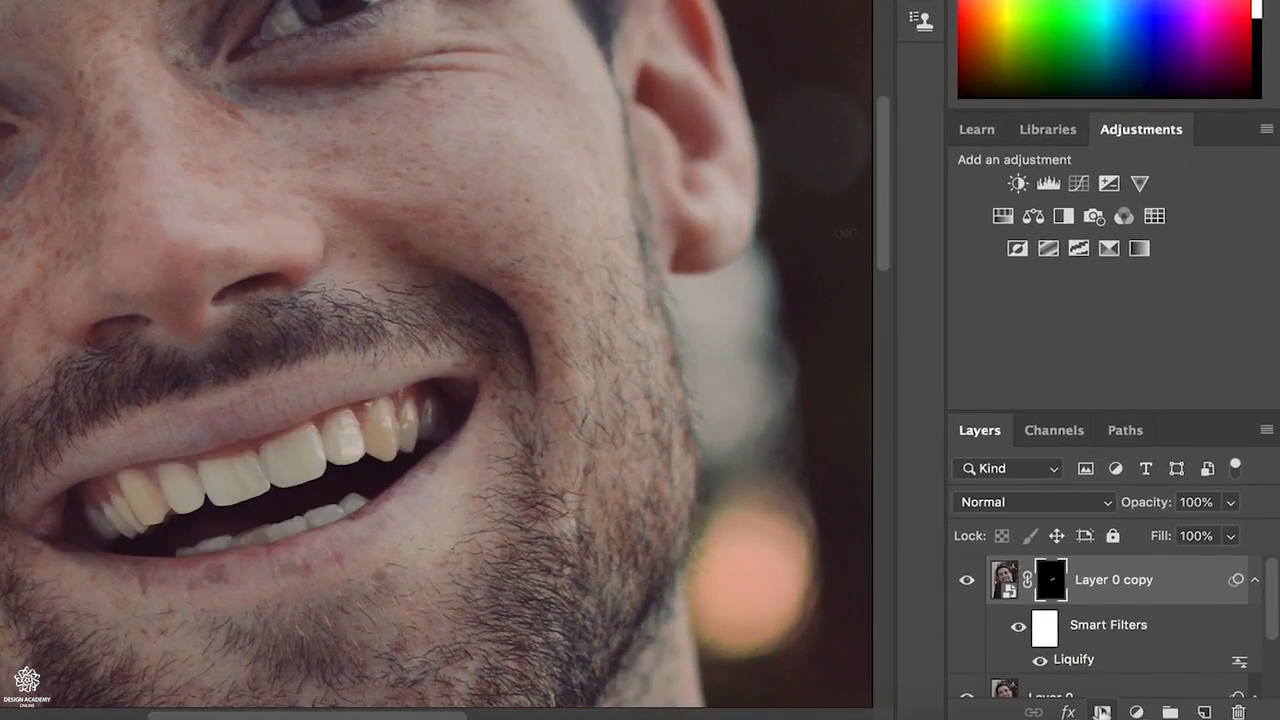
# Step: Add a Hue/Saturation adjustment layer and clip it to Layer 0 copy
pyautogui.click(1002, 216)
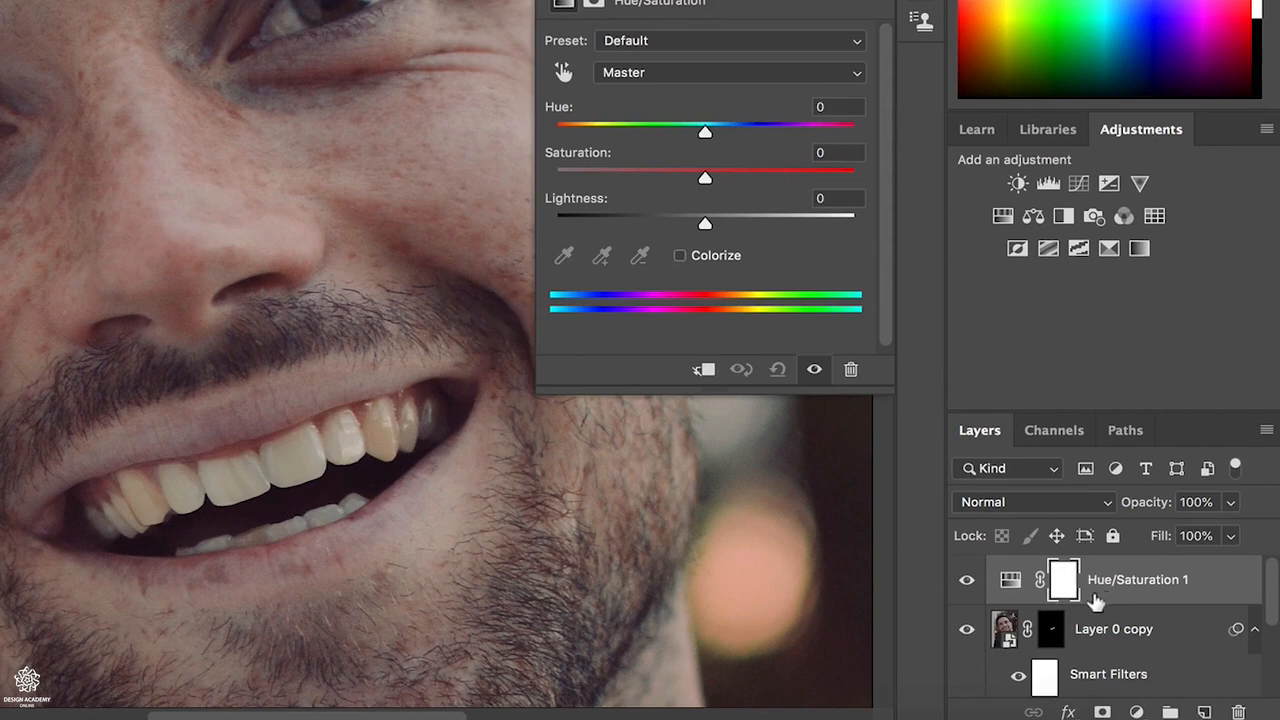
pyautogui.press('alt')
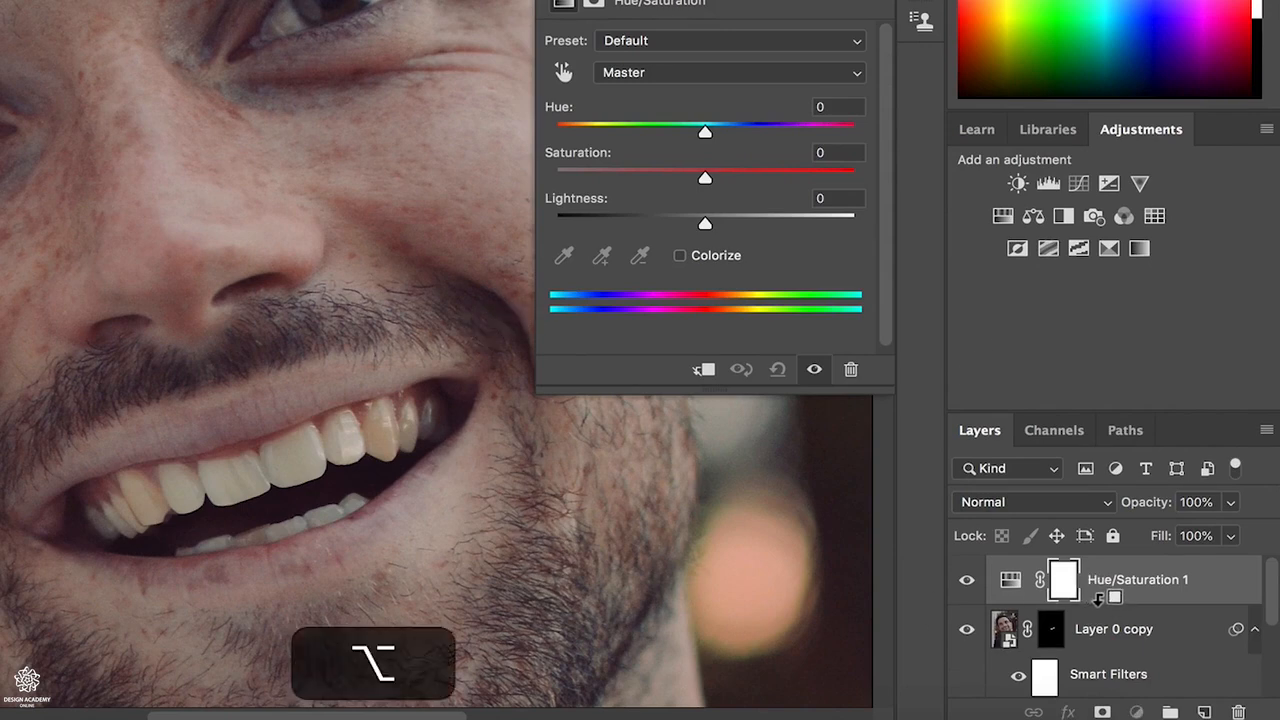
pyautogui.keyDown('alt'); pyautogui.click(1101, 597); pyautogui.keyUp('alt')
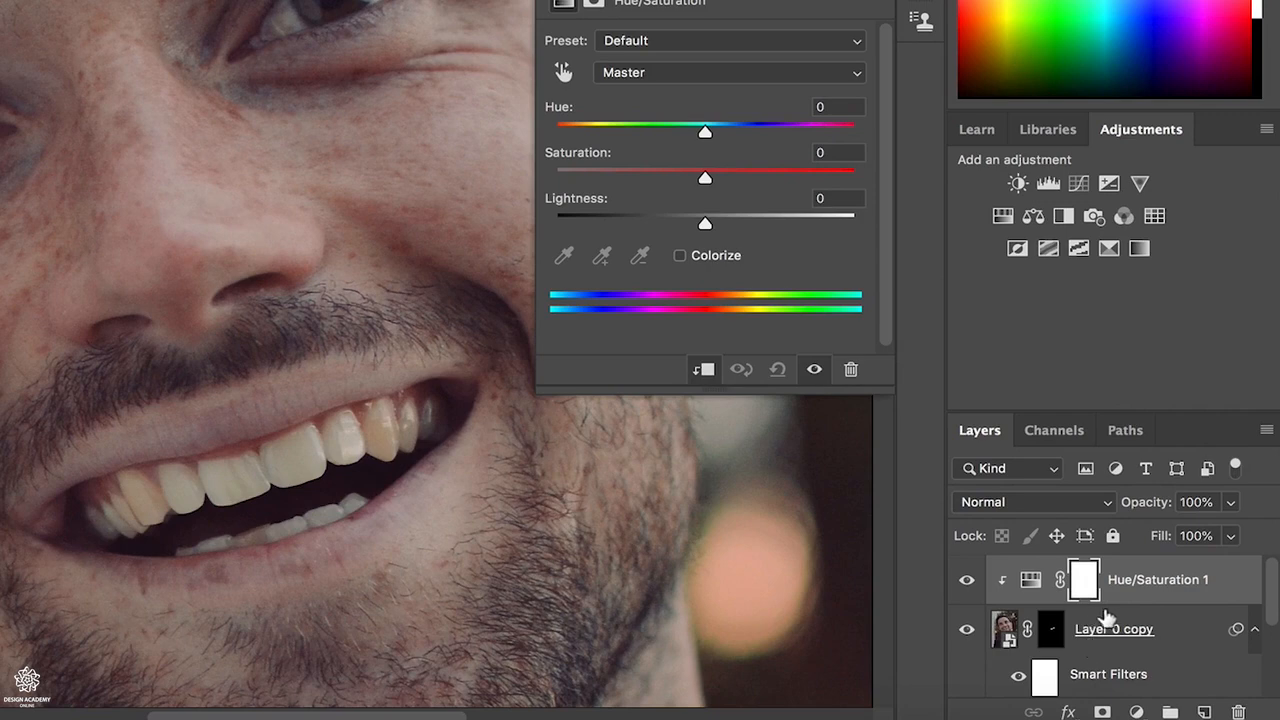
# Step: Try raising the saturation of the Yellows range to +45 in the Hue/Saturation adjustment
pyautogui.click(822, 78)
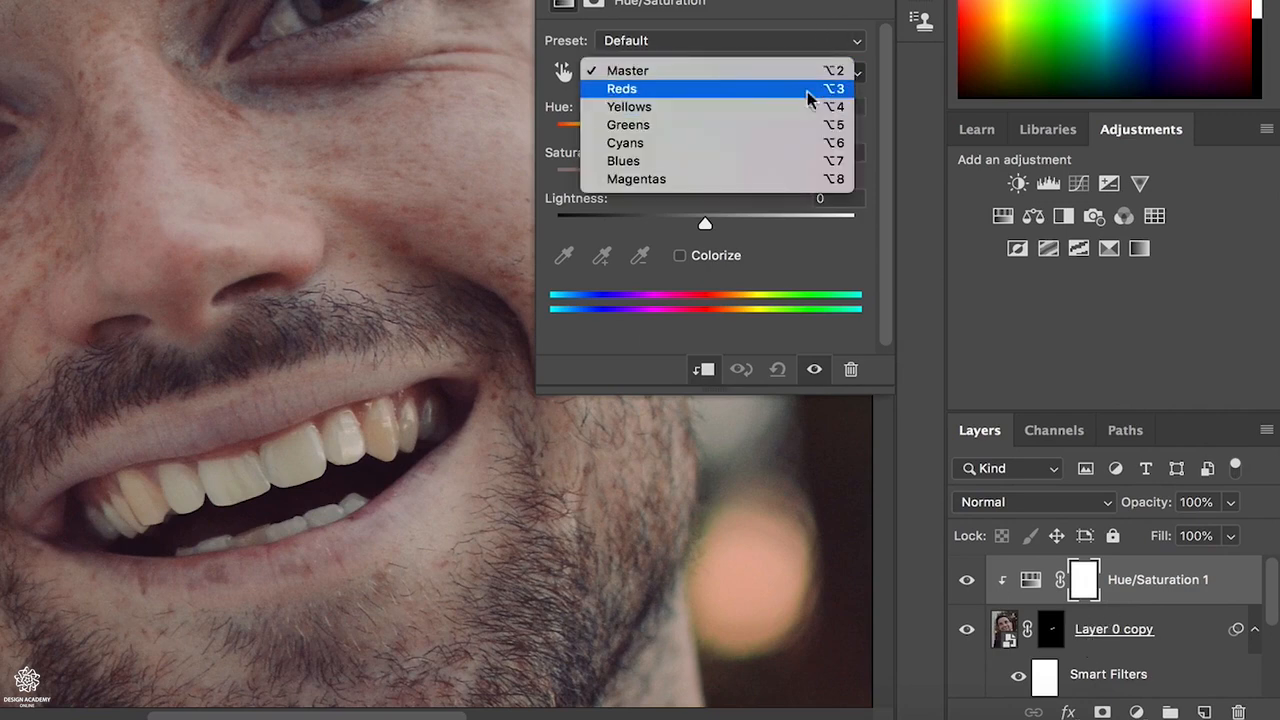
pyautogui.click(754, 106)
pyautogui.moveTo(705, 180); pyautogui.dragTo(759, 178)
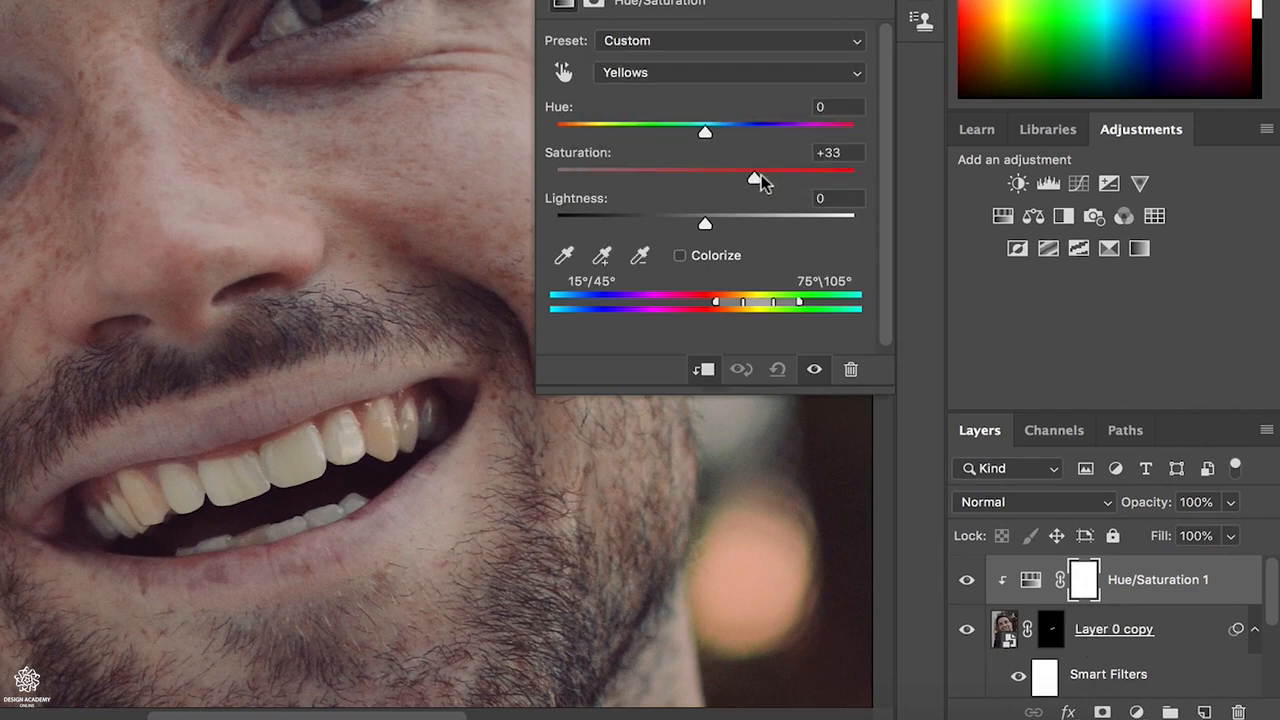
# Step: Colorize the teeth in the Hue/Saturation adjustment with saturation 0 and a very slightly raised lightness
pyautogui.click(684, 256)
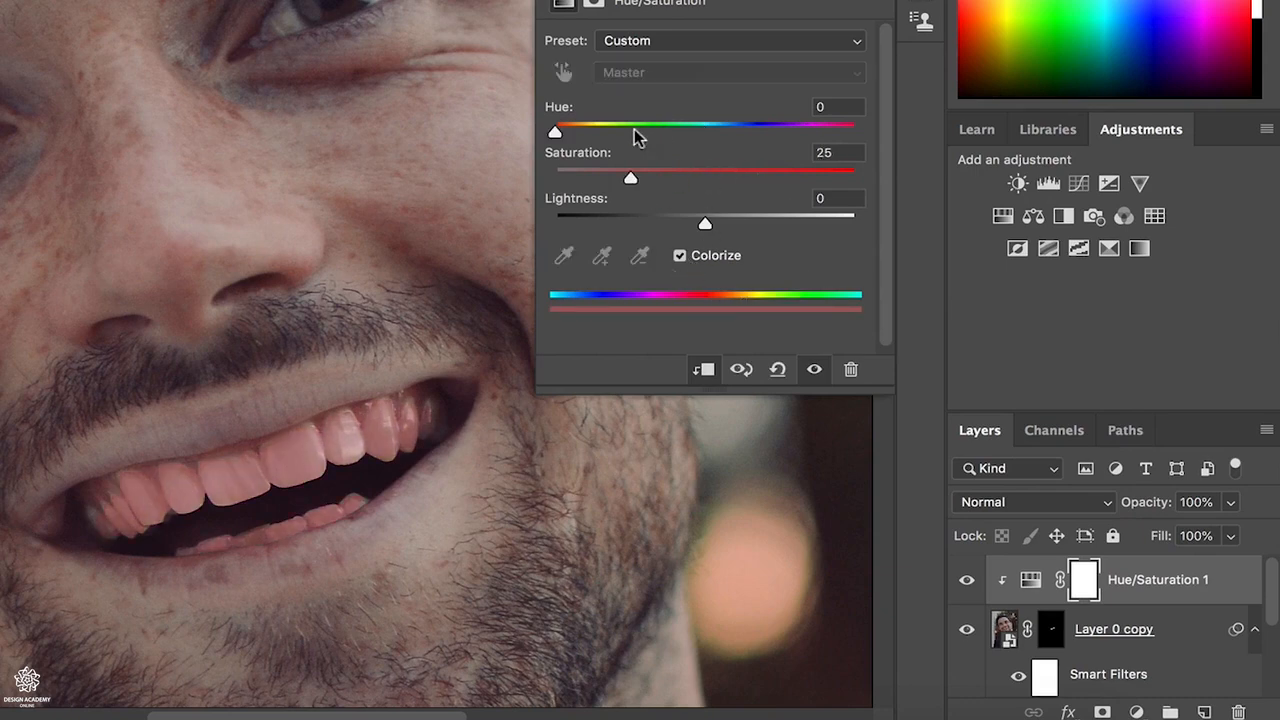
pyautogui.moveTo(628, 180); pyautogui.dragTo(555, 179)
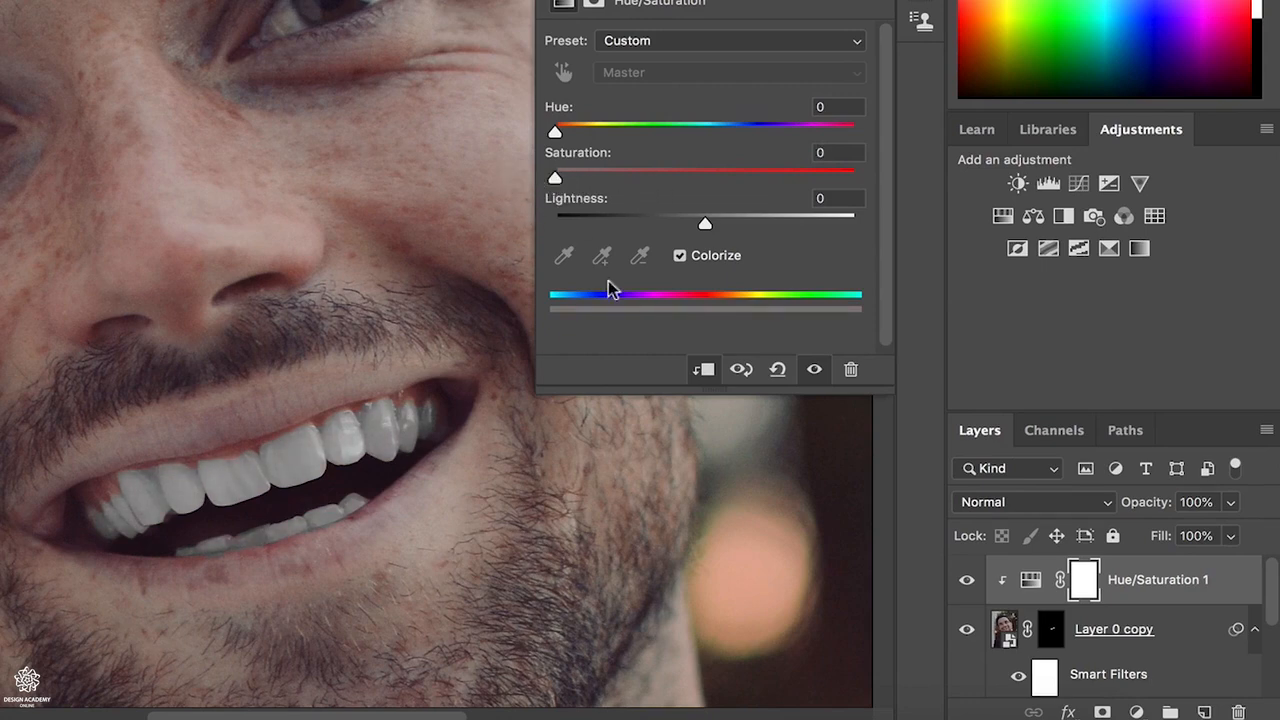
pyautogui.moveTo(707, 226); pyautogui.dragTo(725, 226)
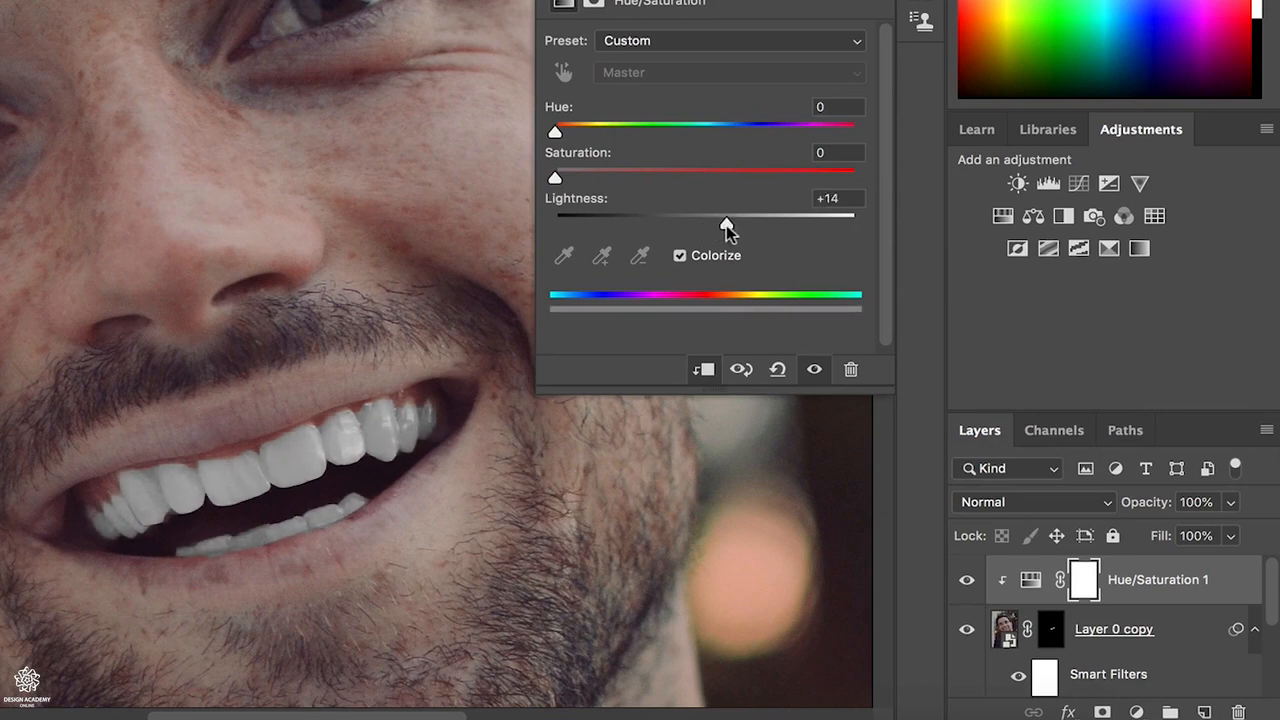
pyautogui.moveTo(726, 225); pyautogui.dragTo(712, 224)
pyautogui.moveTo(723, 226); pyautogui.dragTo(707, 225)
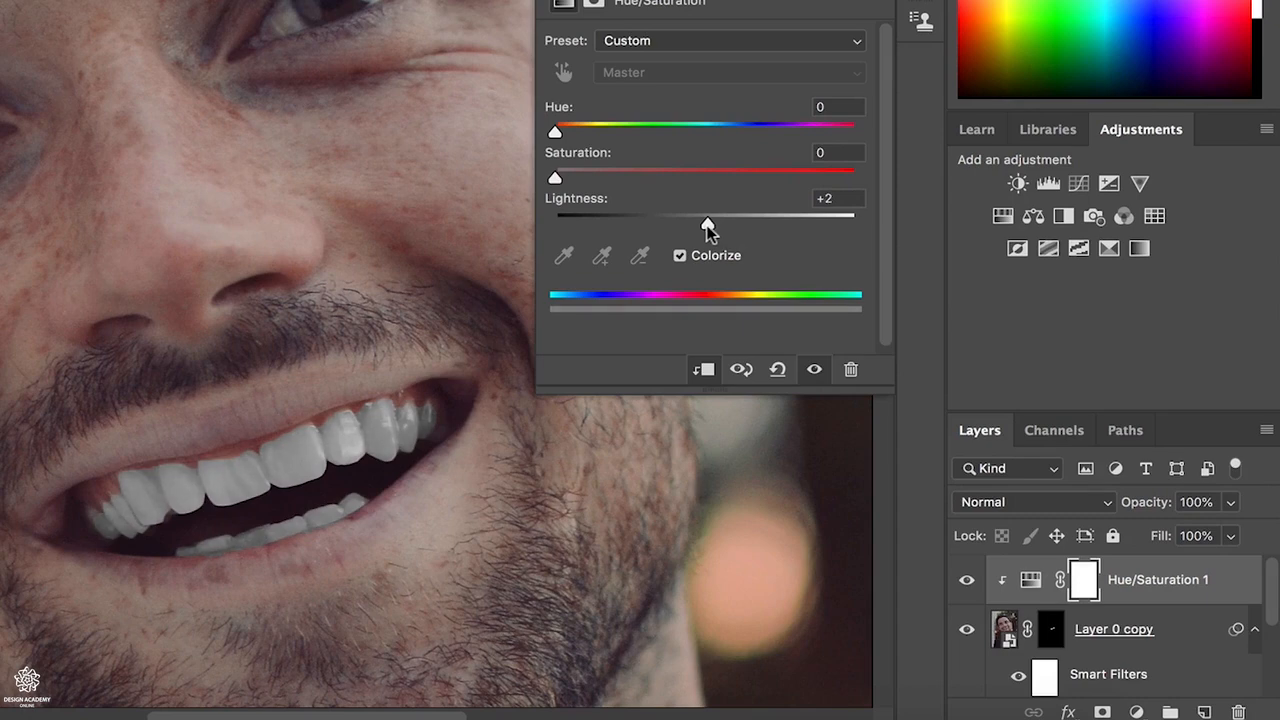
pyautogui.moveTo(707, 225); pyautogui.dragTo(710, 228)
# Step: Refine the layer mask of Layer 0 copy by painting white with a small brush over the missed edges of the back teeth
pyautogui.press('z')
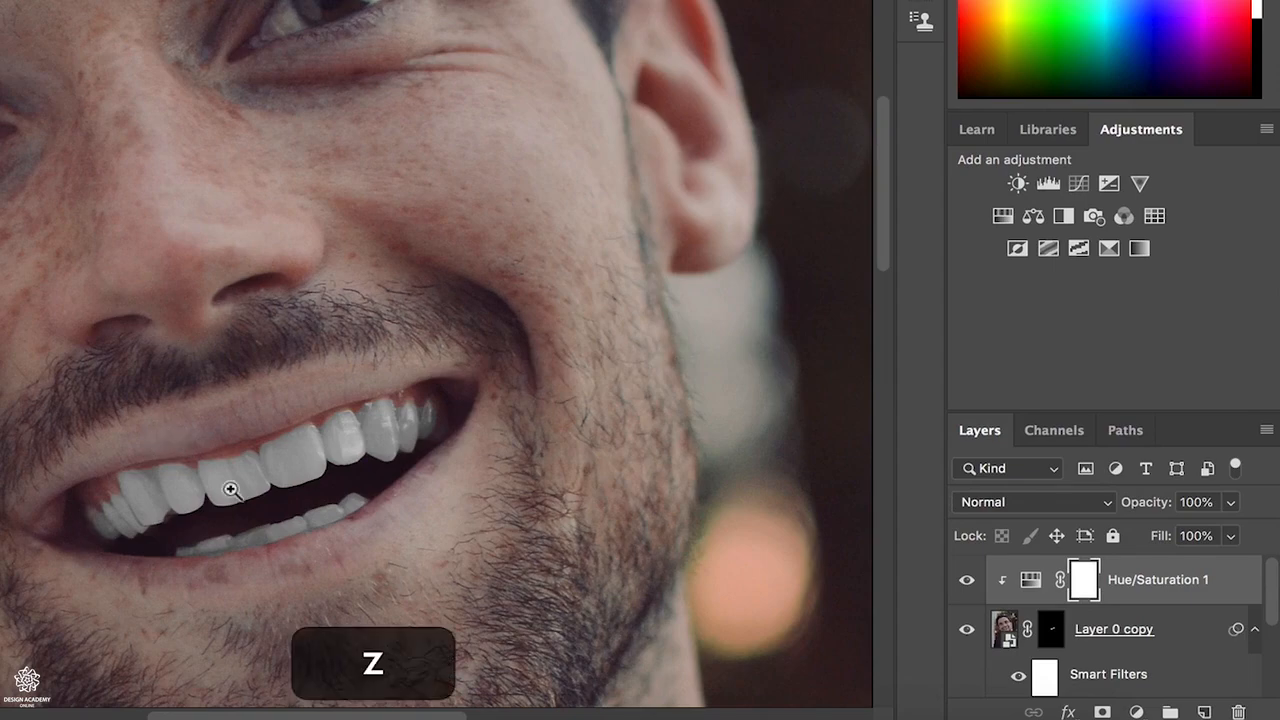
pyautogui.moveTo(231, 490); pyautogui.dragTo(323, 491)
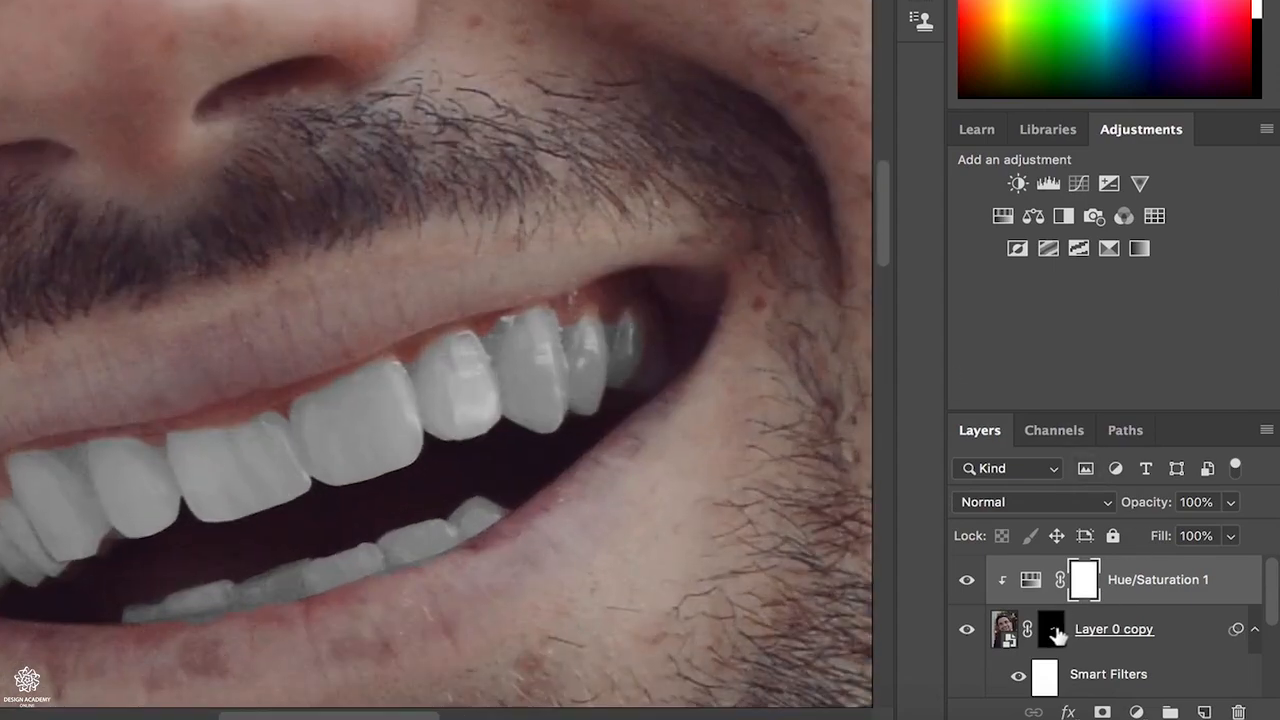
pyautogui.scroll(-1, 1057, 635)
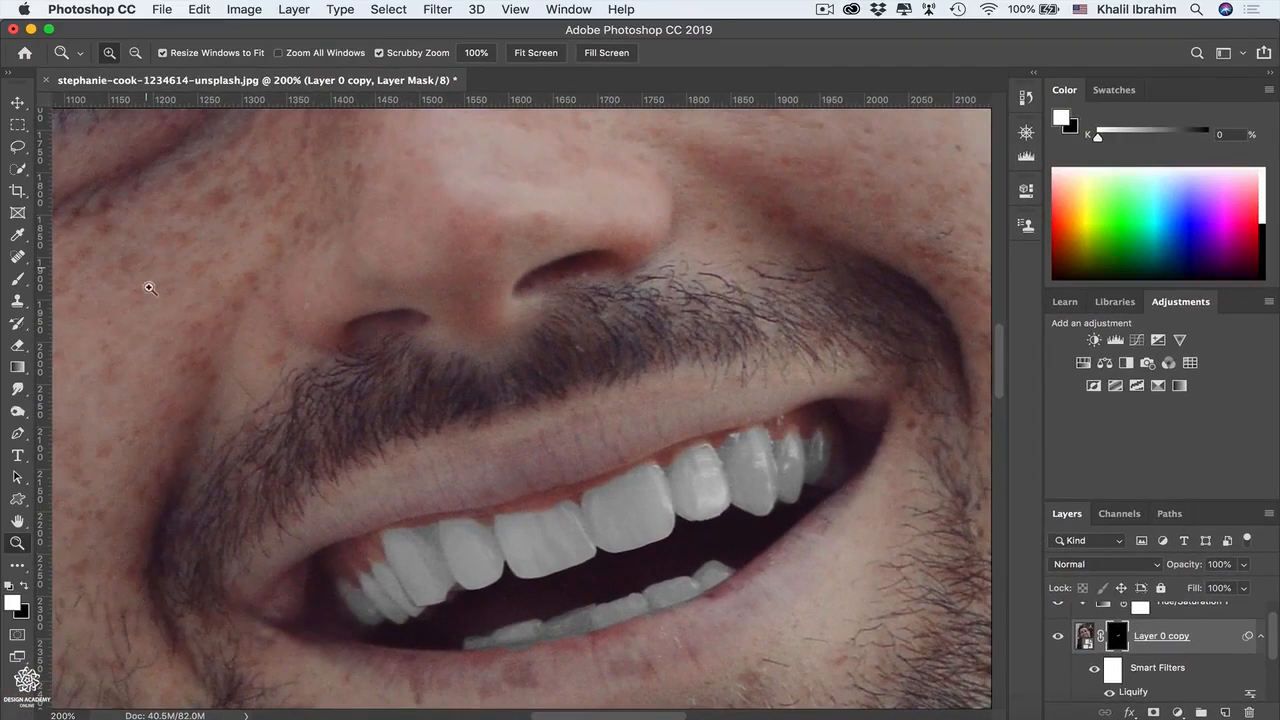
pyautogui.click(17, 279)
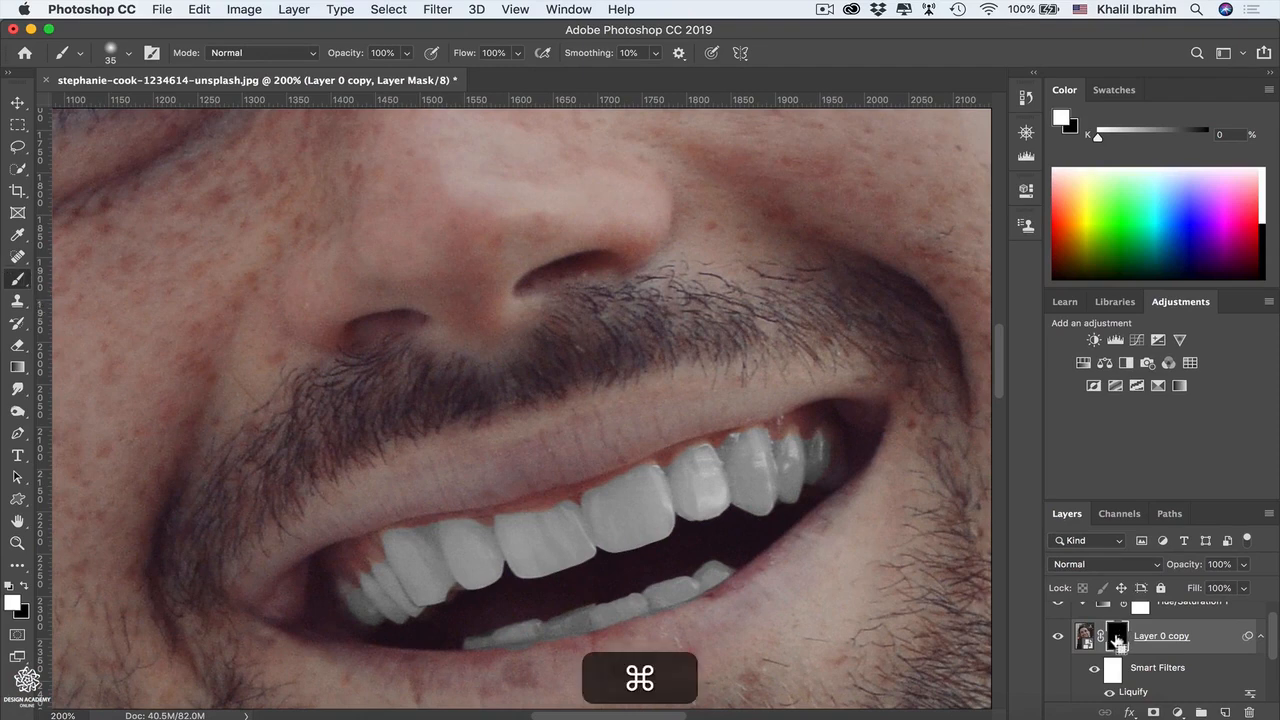
pyautogui.keyDown('super'); pyautogui.click(1117, 640); pyautogui.keyUp('super')
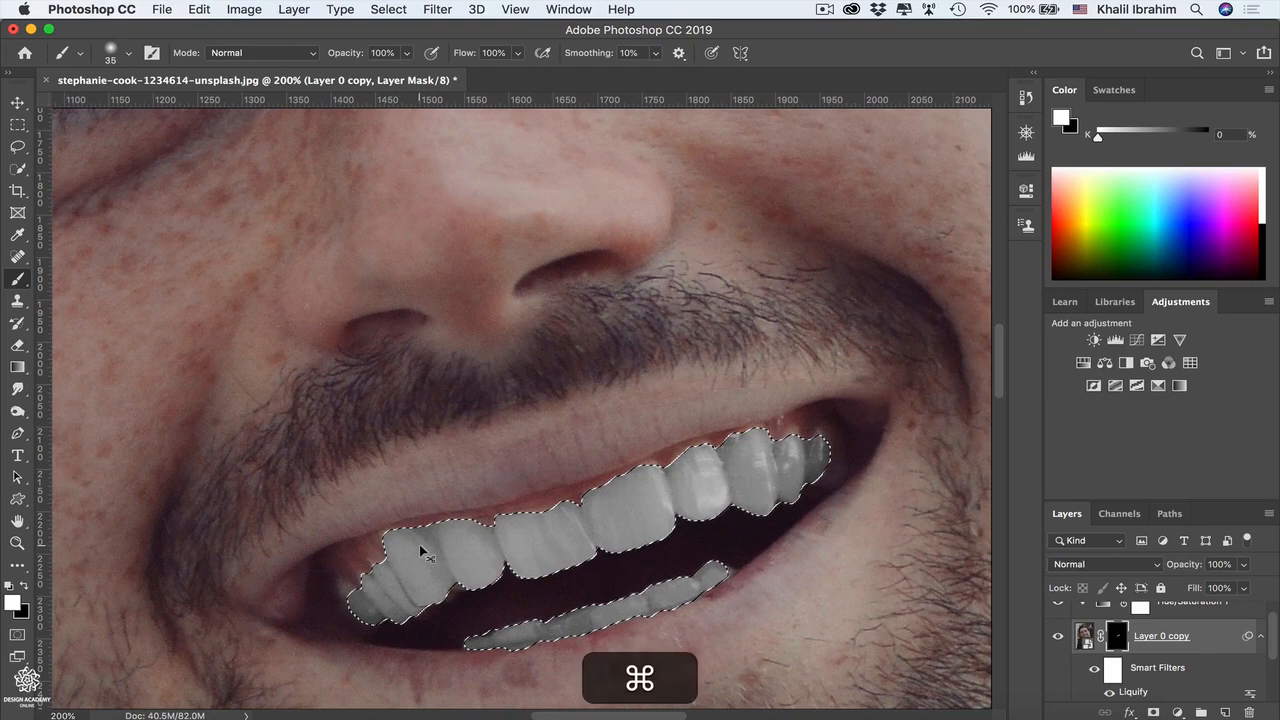
pyautogui.press('super+d')
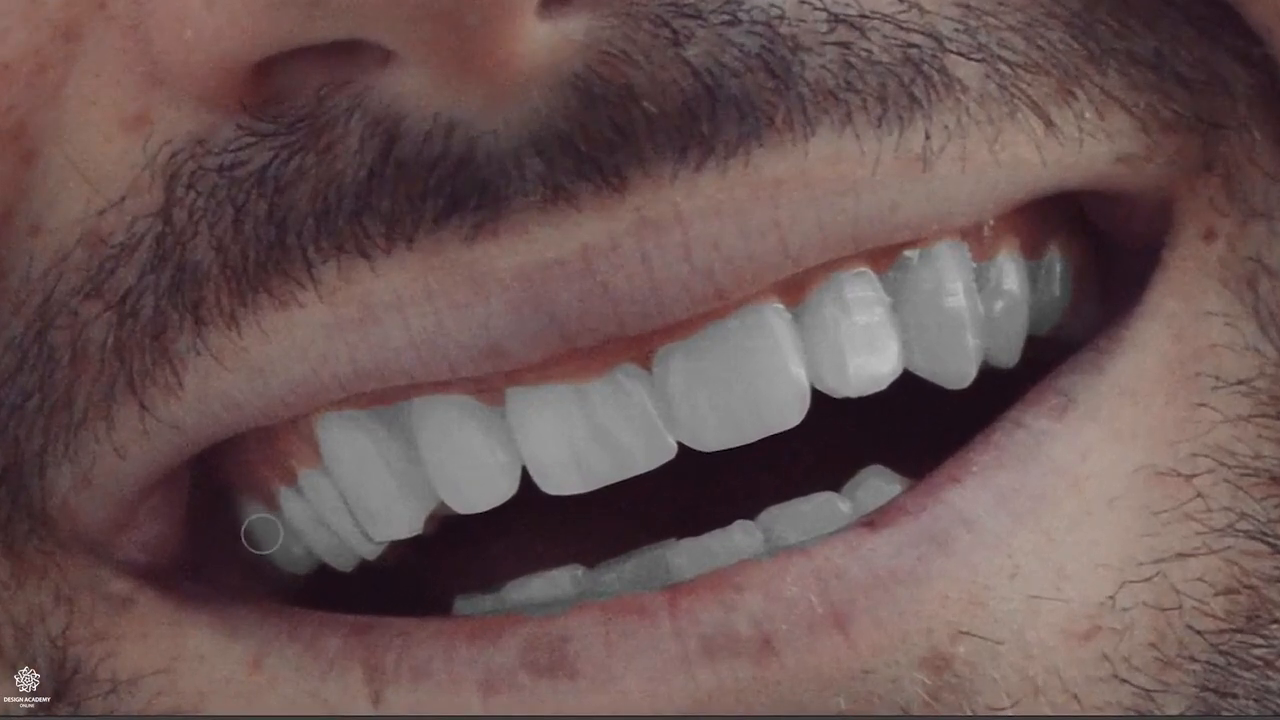
pyautogui.press('[')
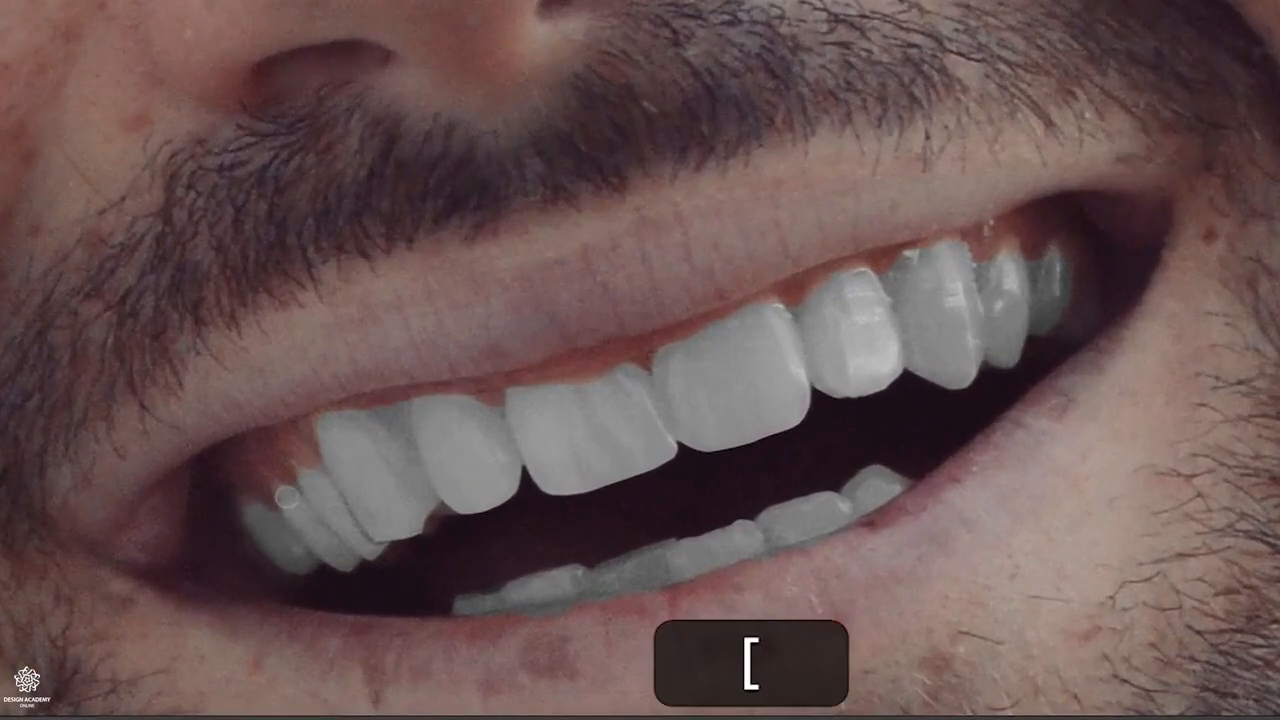